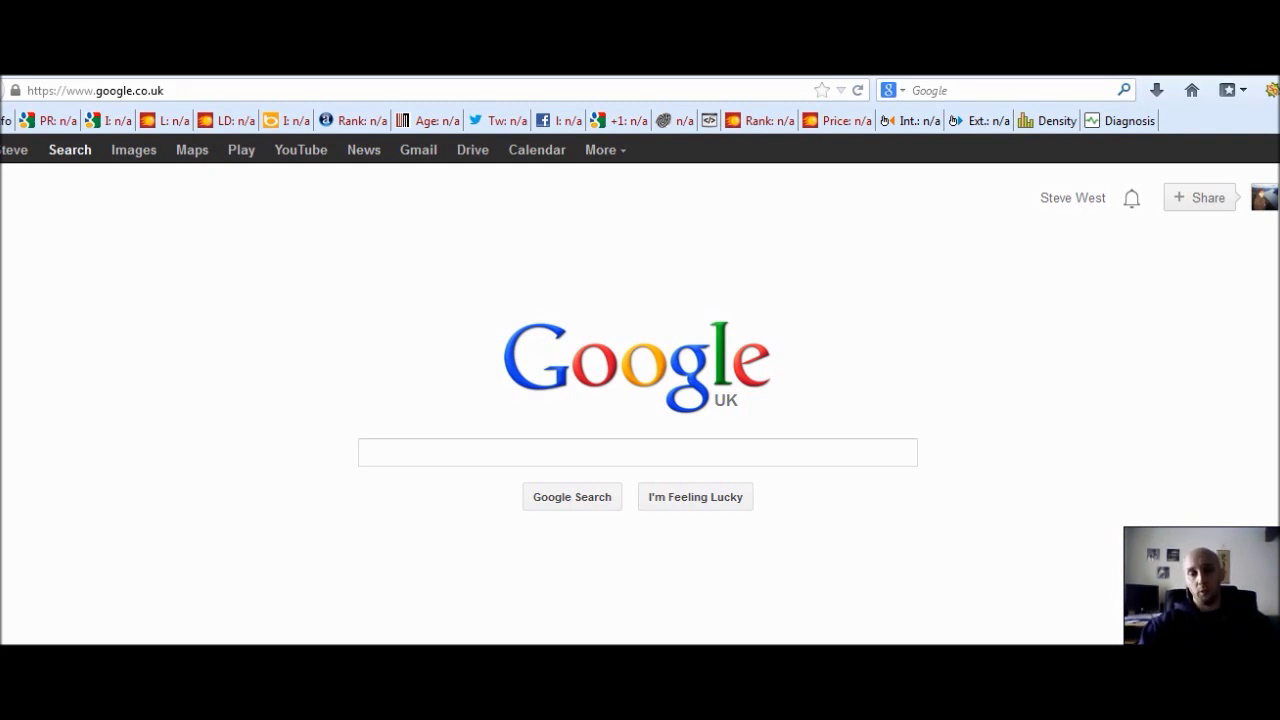
# Step: Switch to the keyword spreadsheet and clear the Low, Medium and High ratings from column C beside the piano keywords
pyautogui.click(597, 620)
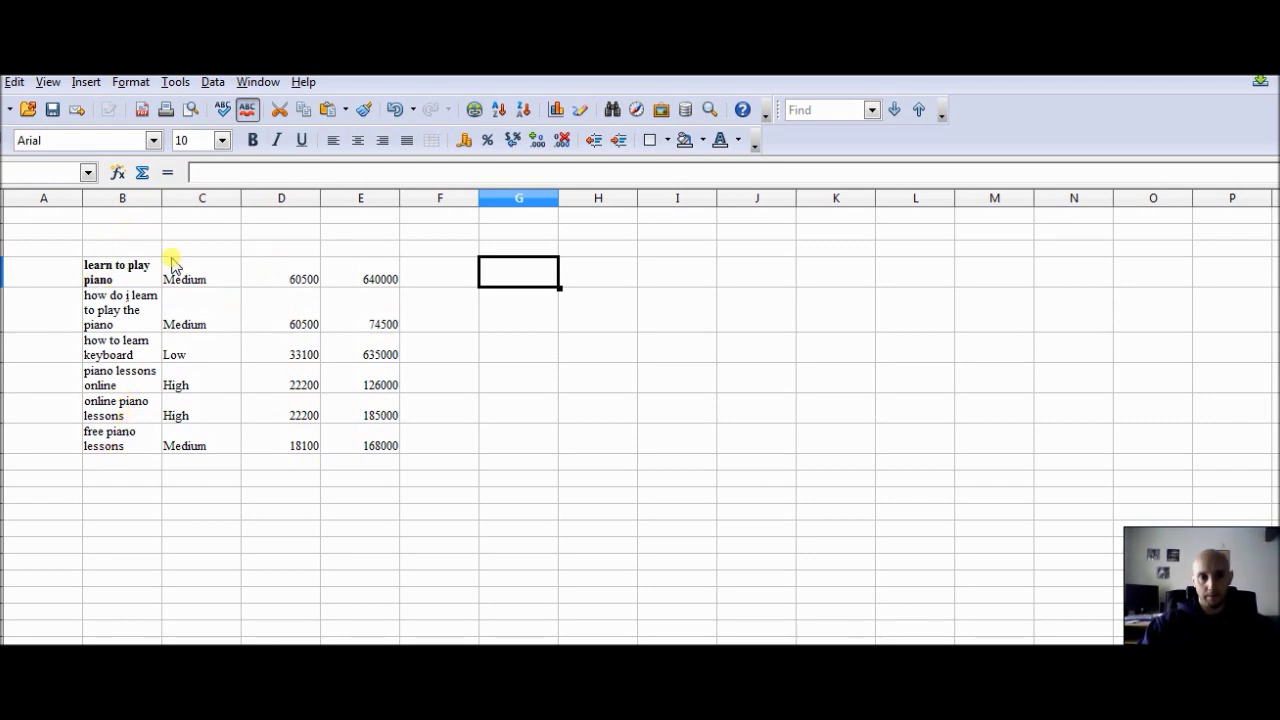
pyautogui.moveTo(170, 264); pyautogui.dragTo(206, 440)
pyautogui.press('Delete')
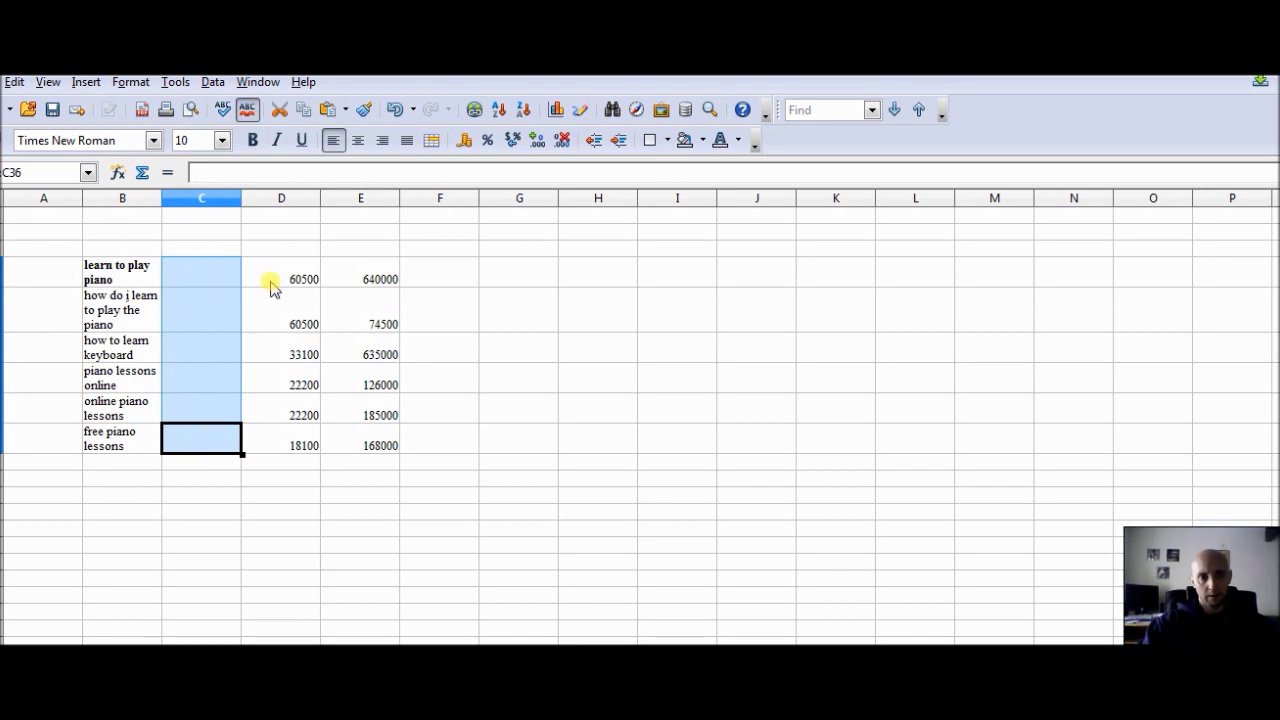
# Step: Compare the figures in columns D and E across the piano keywords, and highlight the "how do i learn to play the piano" row
pyautogui.moveTo(269, 281); pyautogui.dragTo(272, 470)
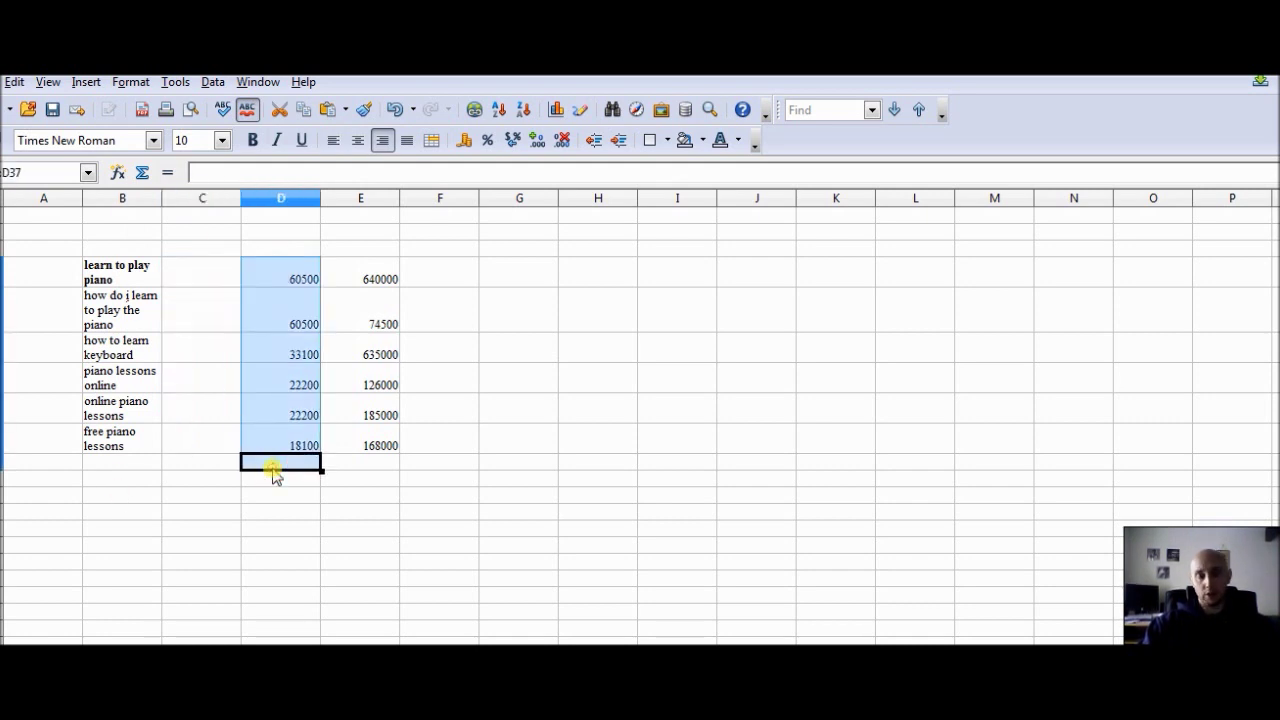
pyautogui.moveTo(340, 277); pyautogui.dragTo(358, 443)
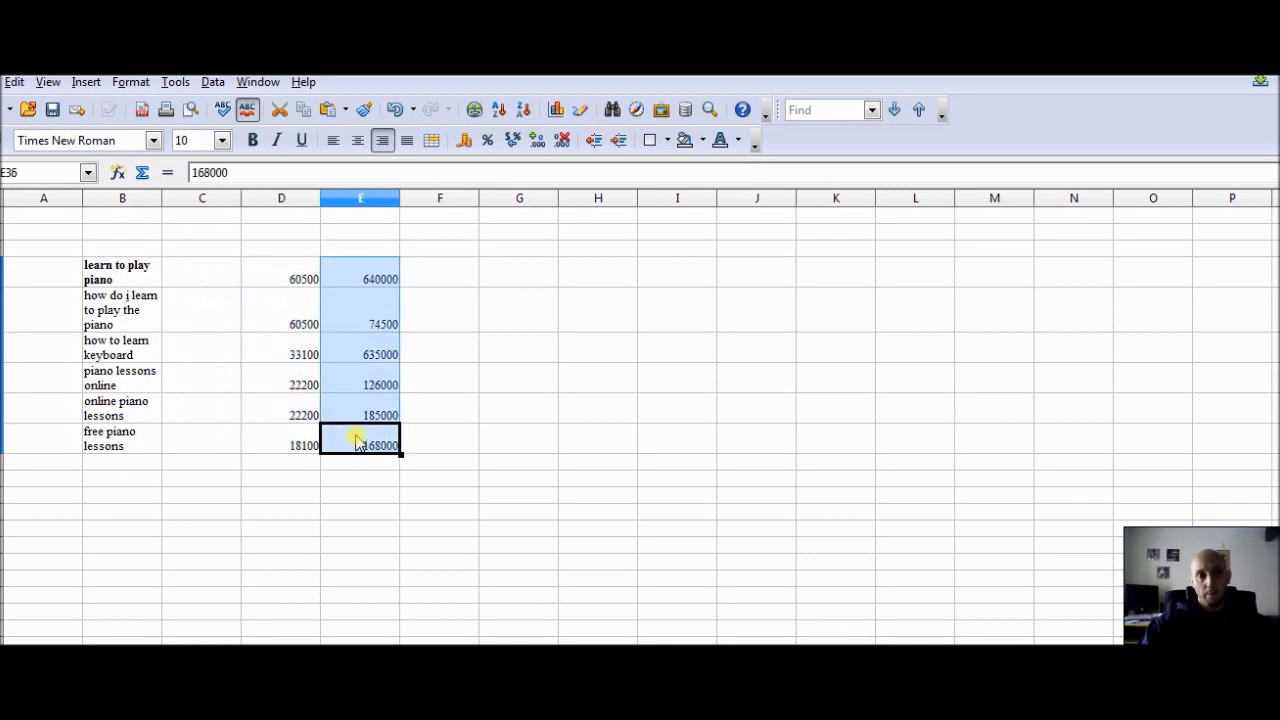
pyautogui.click(127, 282)
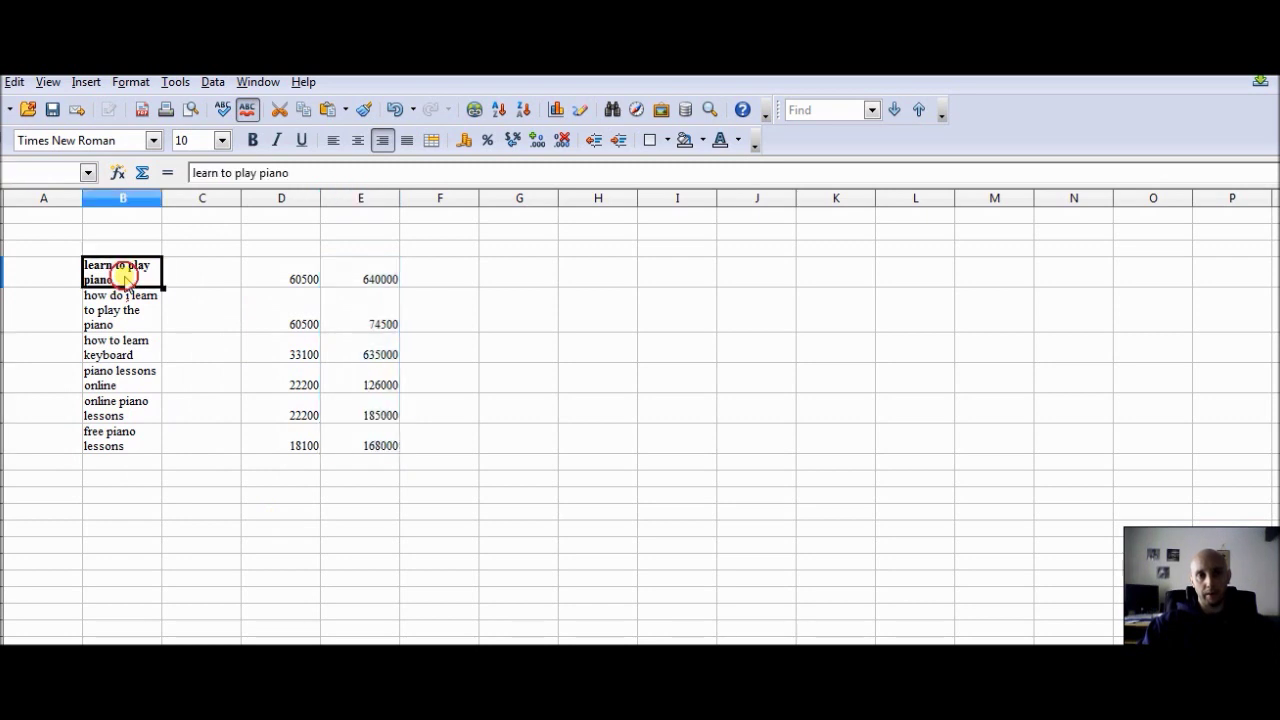
pyautogui.click(279, 276)
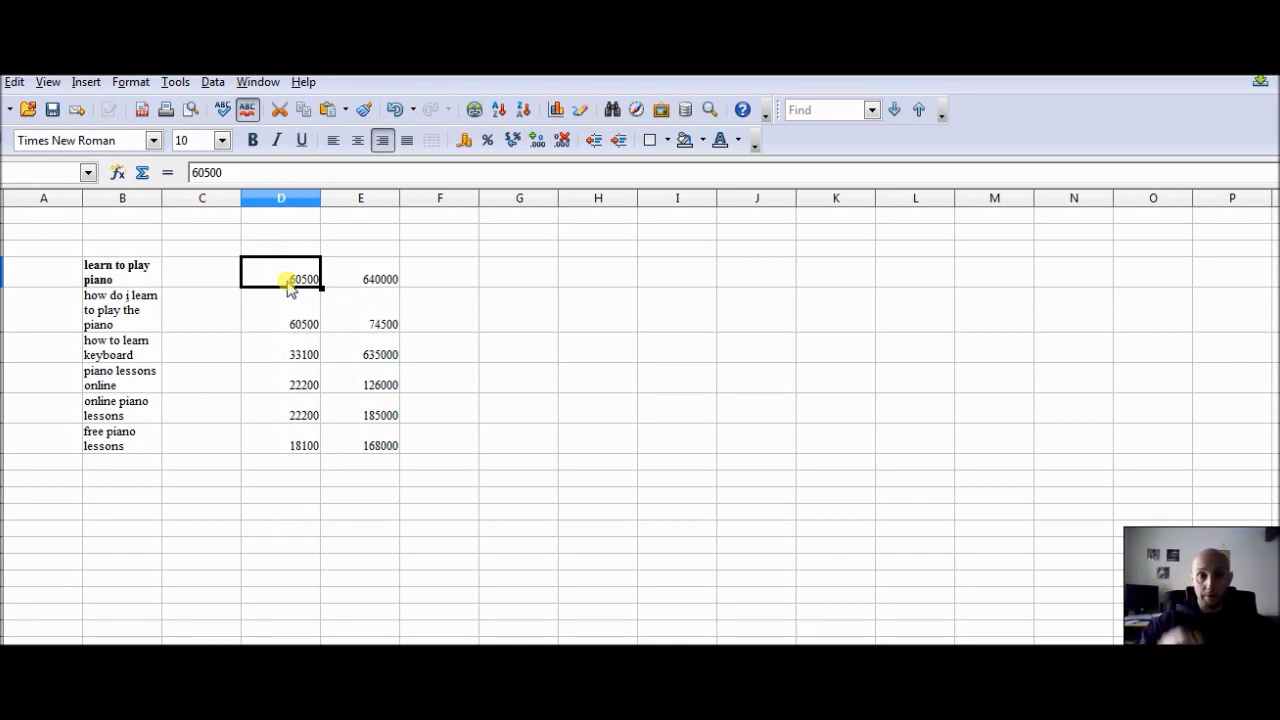
pyautogui.click(355, 278)
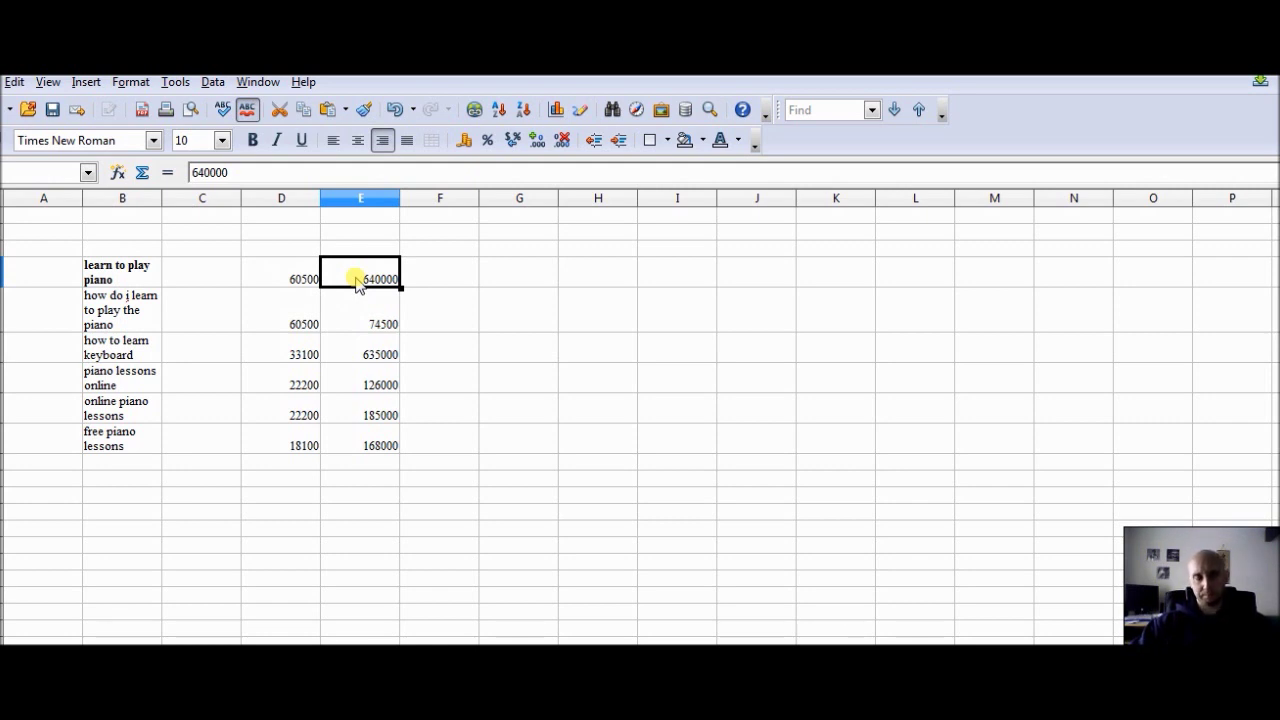
pyautogui.click(142, 283)
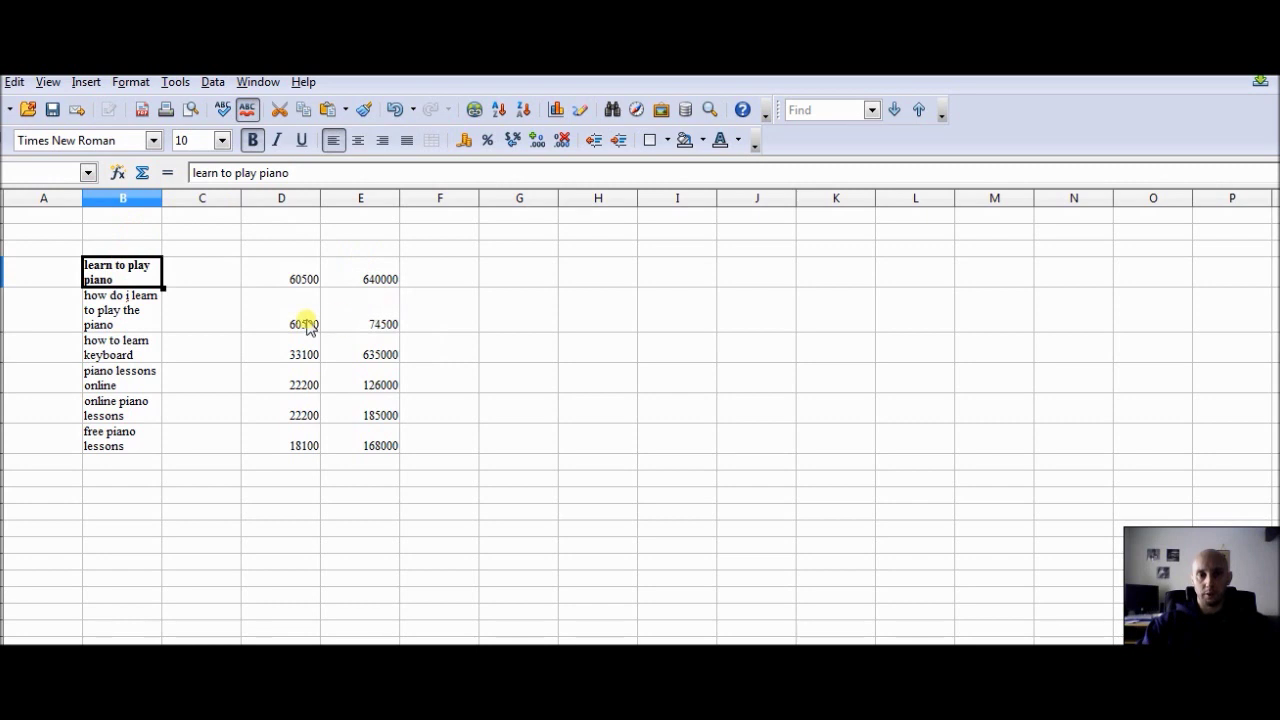
pyautogui.click(140, 315)
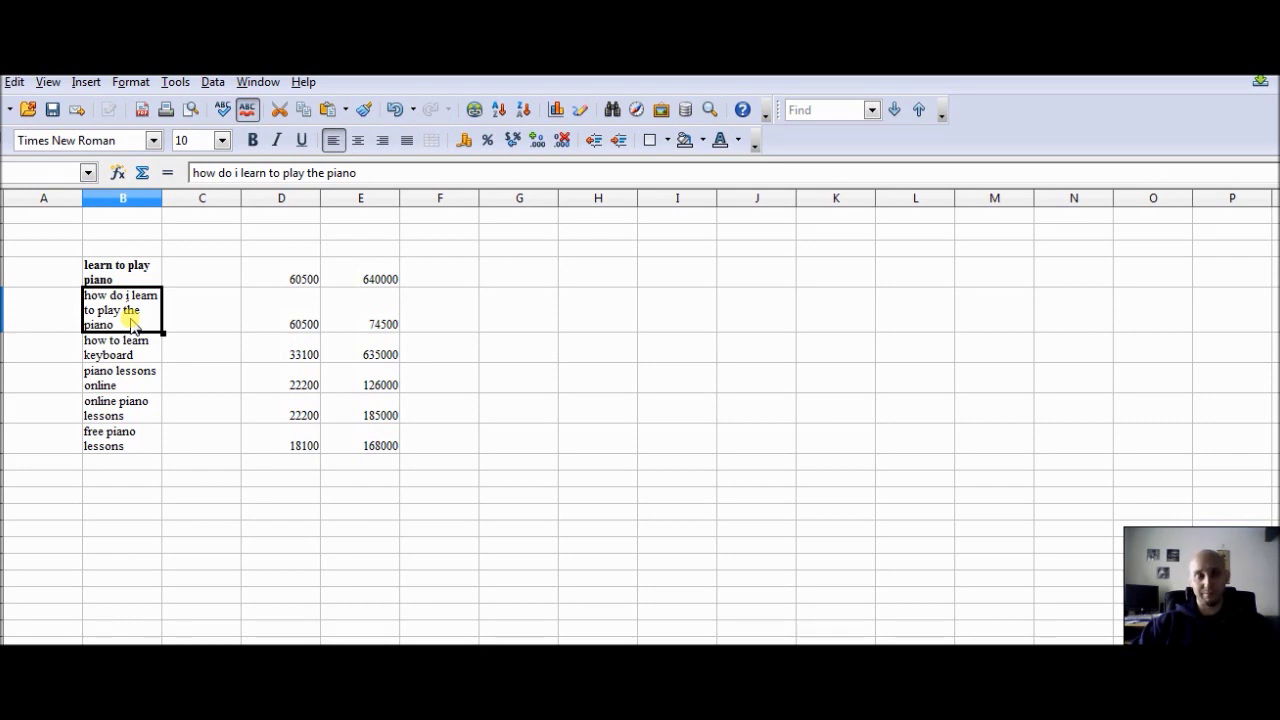
pyautogui.click(270, 314)
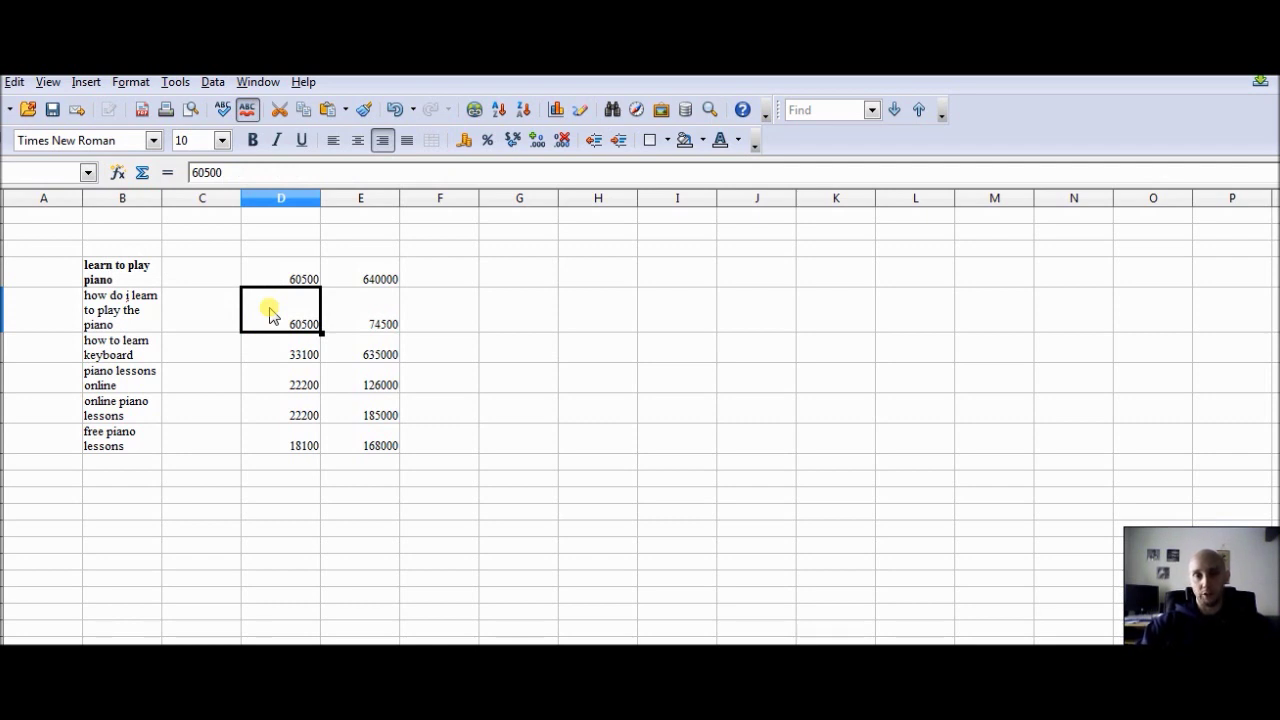
pyautogui.click(355, 320)
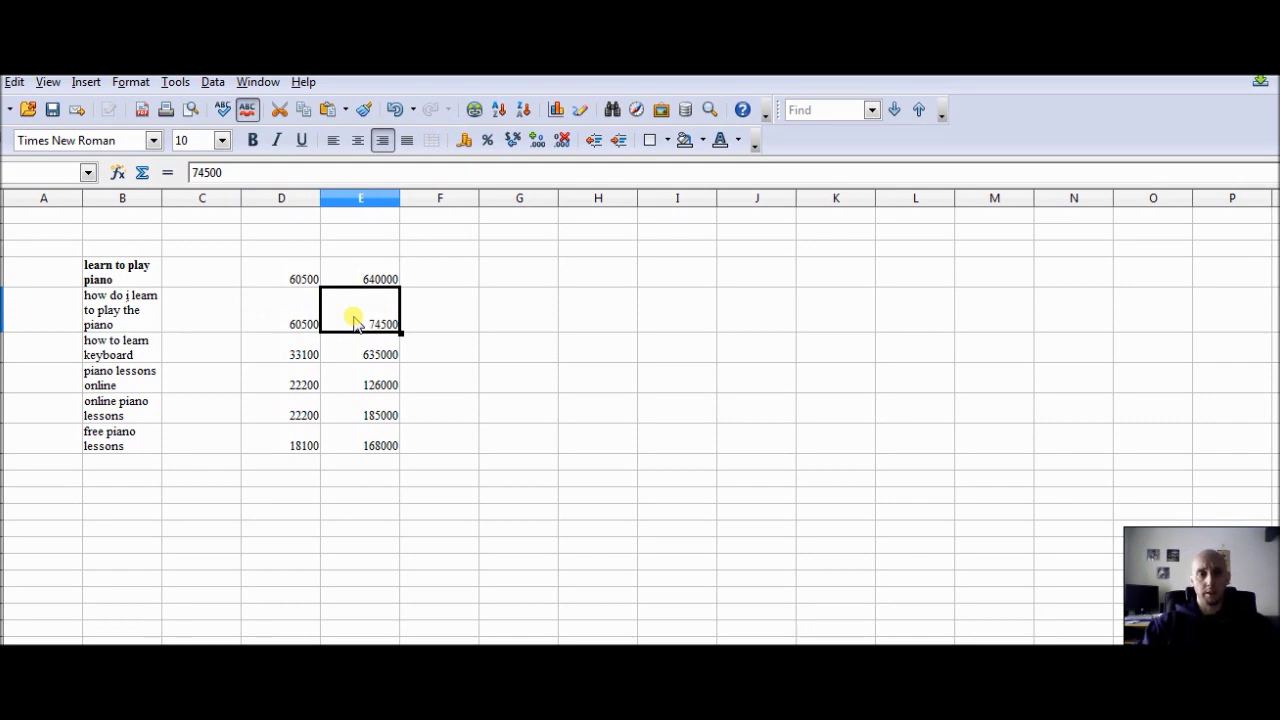
pyautogui.click(145, 360)
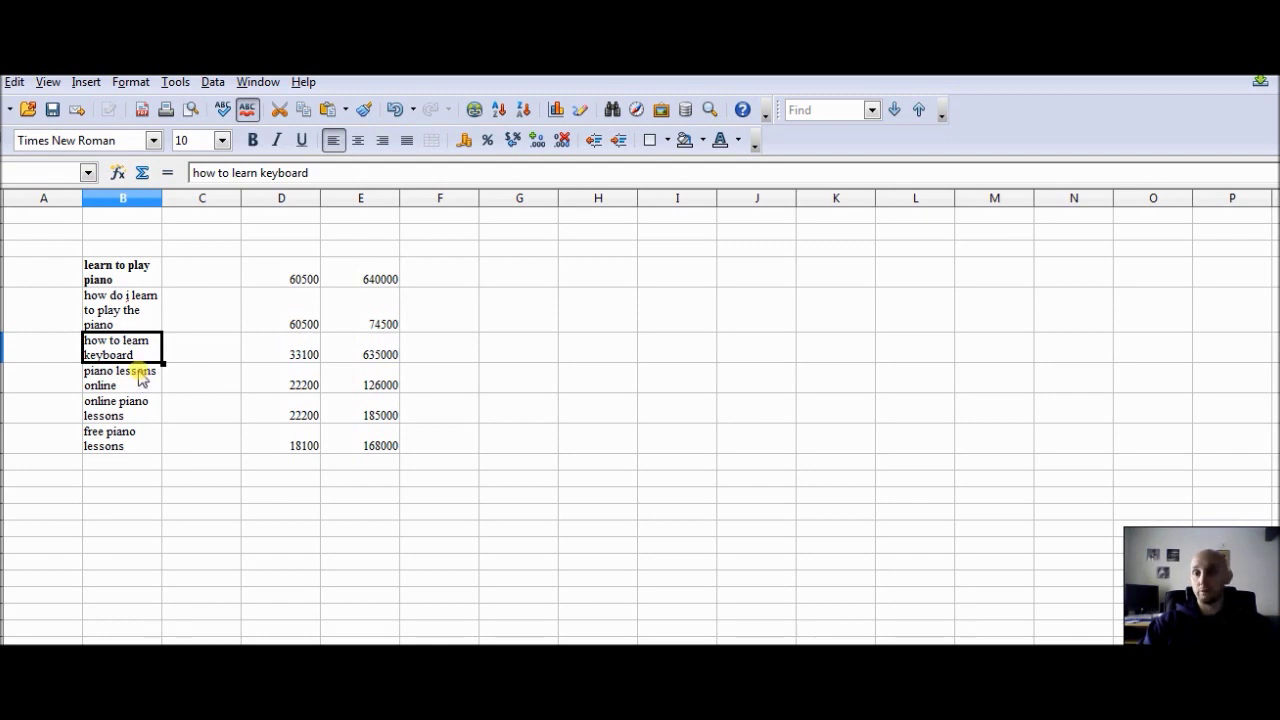
pyautogui.click(142, 378)
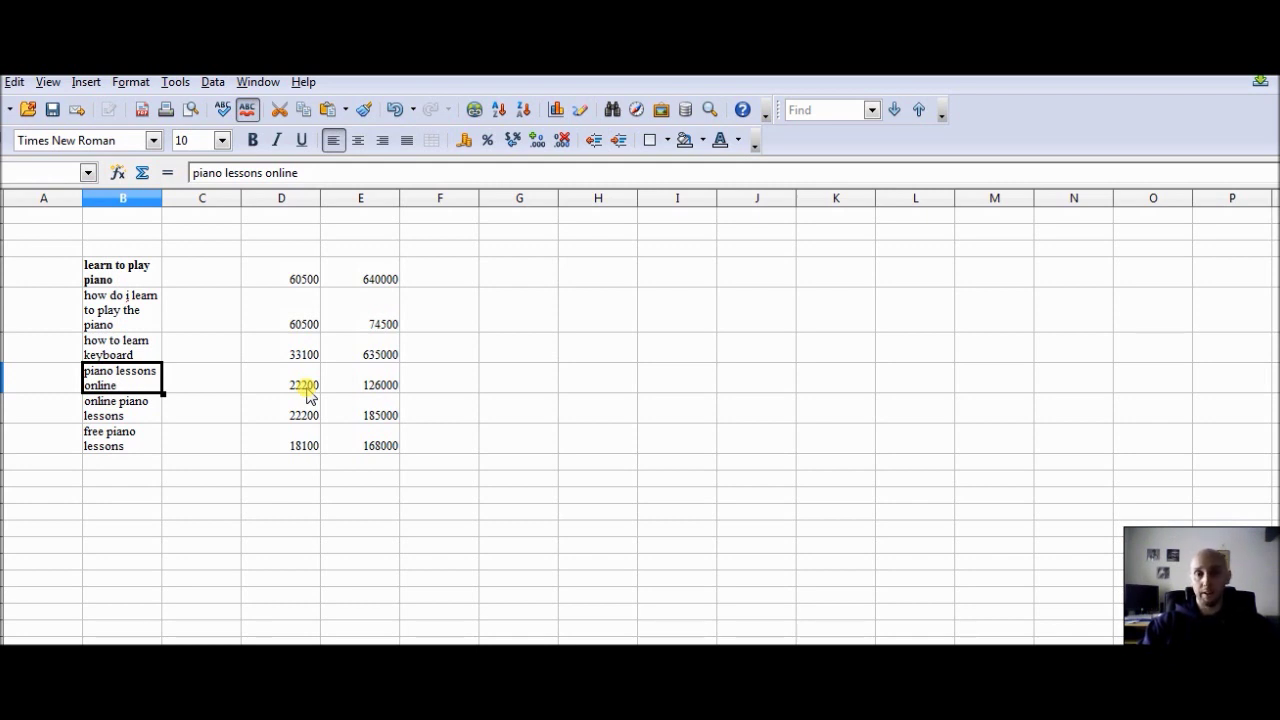
pyautogui.click(364, 394)
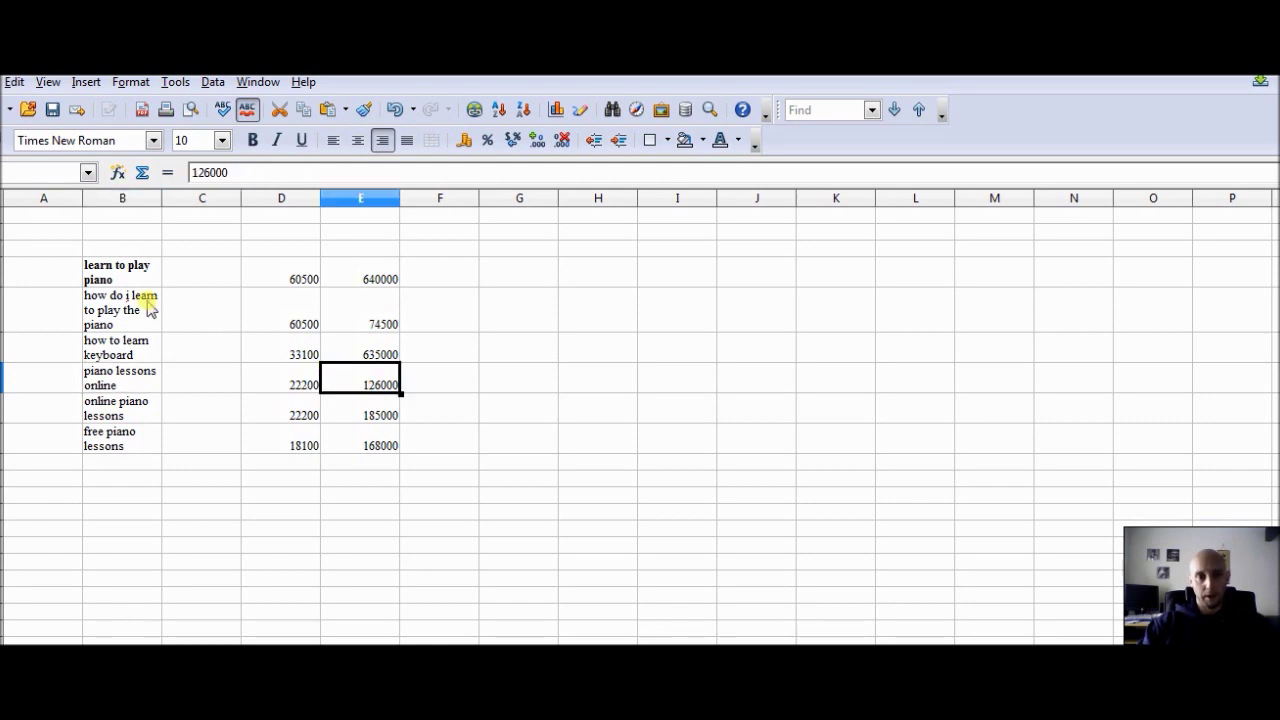
pyautogui.moveTo(379, 326); pyautogui.dragTo(126, 317)
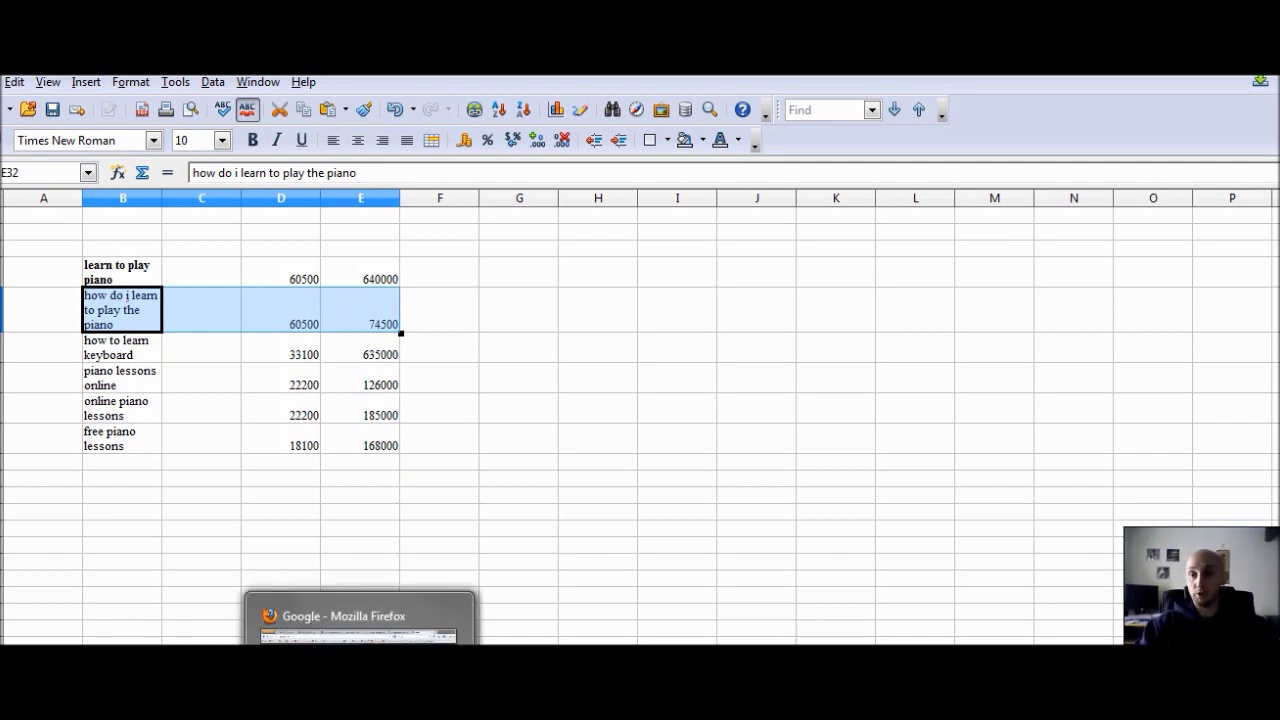
# Step: Switch to Firefox and bring up the Go Daddy page with its login form
pyautogui.click(360, 615)
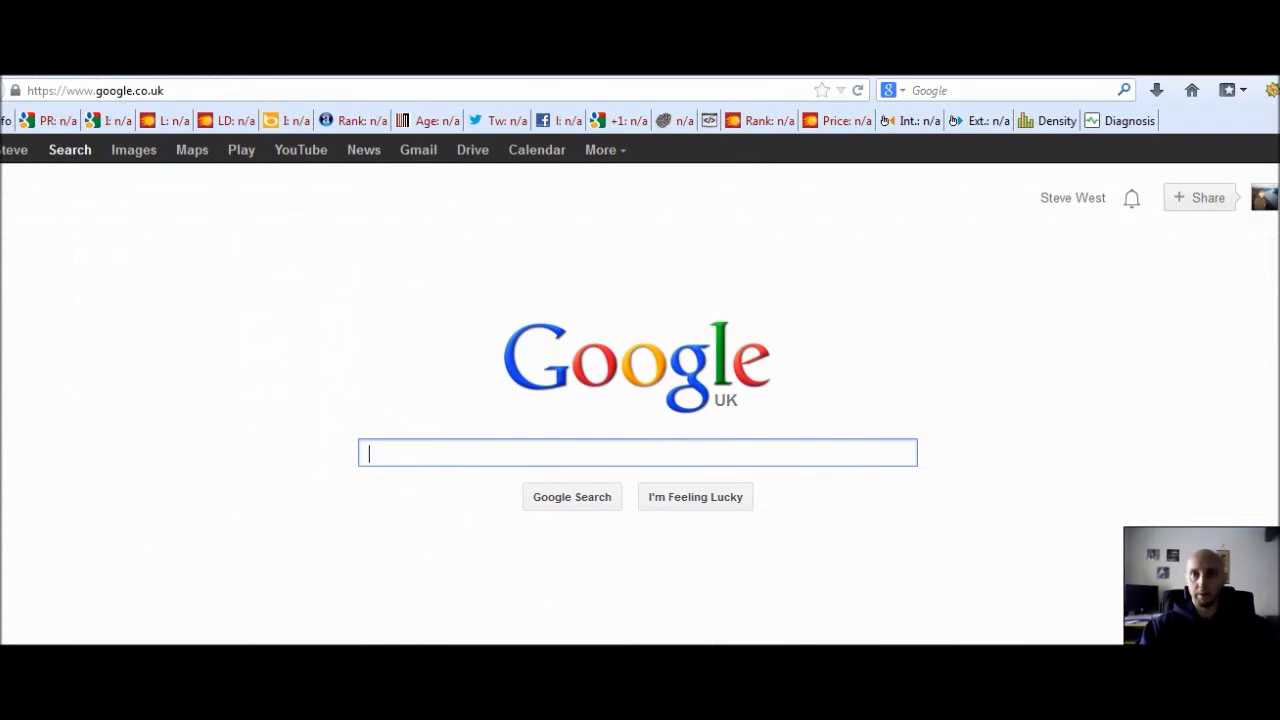
pyautogui.hotkey('ctrl', 'Tab')
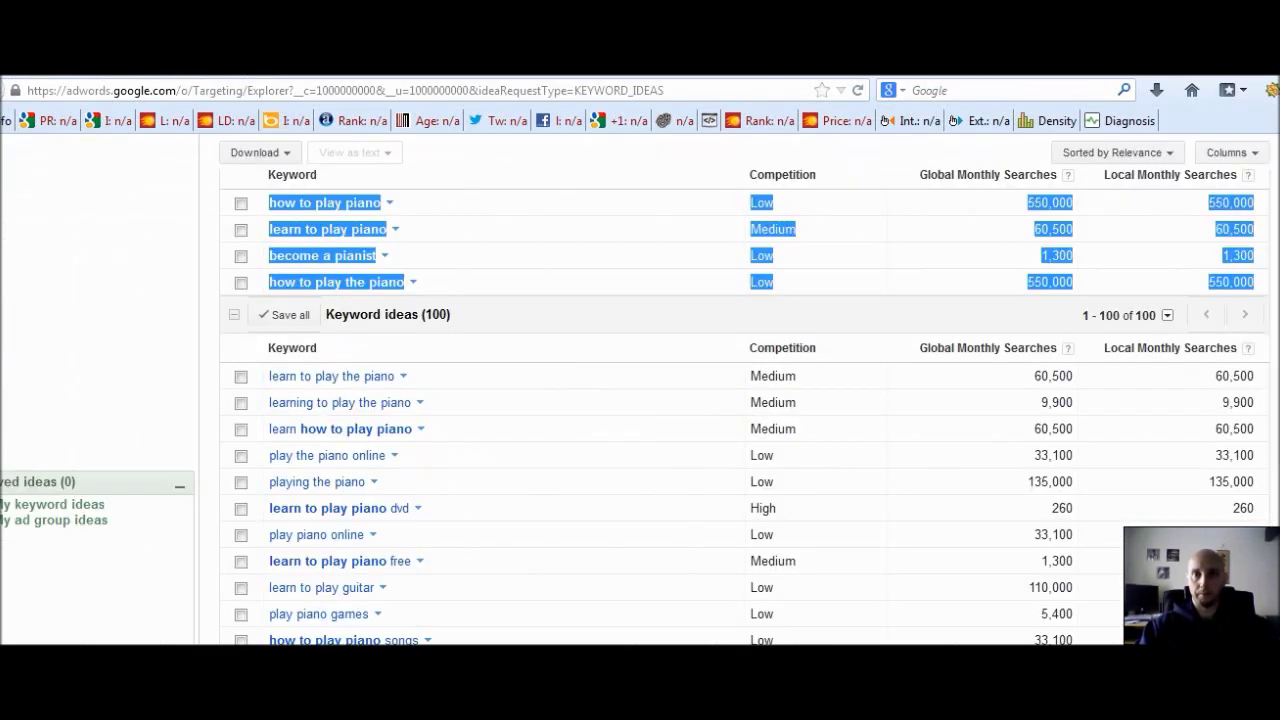
pyautogui.hotkey('ctrl', 'Tab')
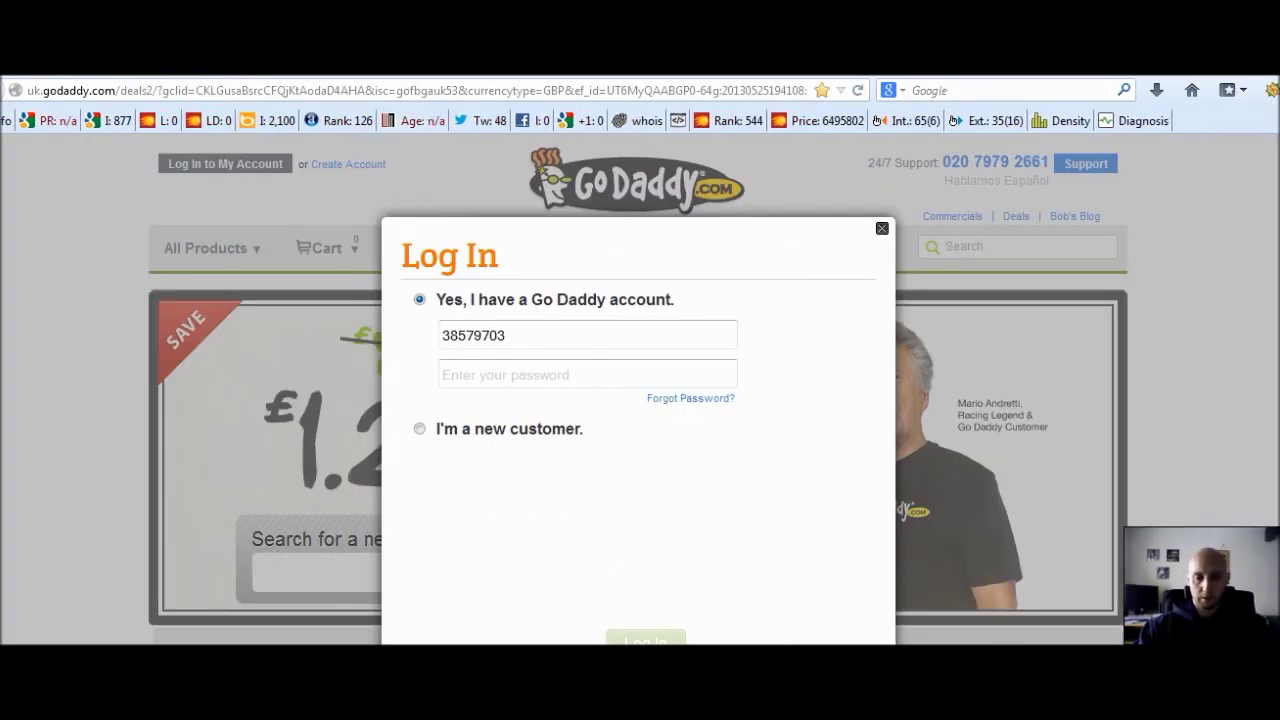
# Step: Enter the account password and log in to the existing Go Daddy account
pyautogui.write('••••••')
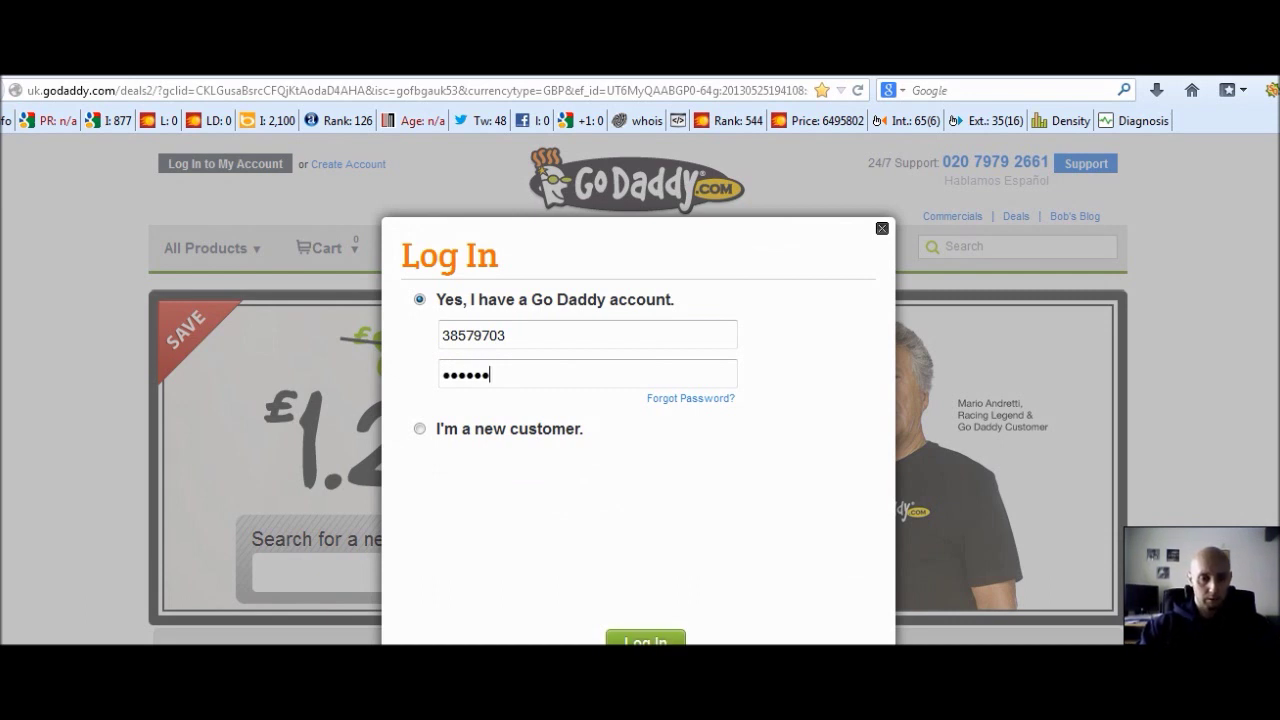
pyautogui.write('•••••••')
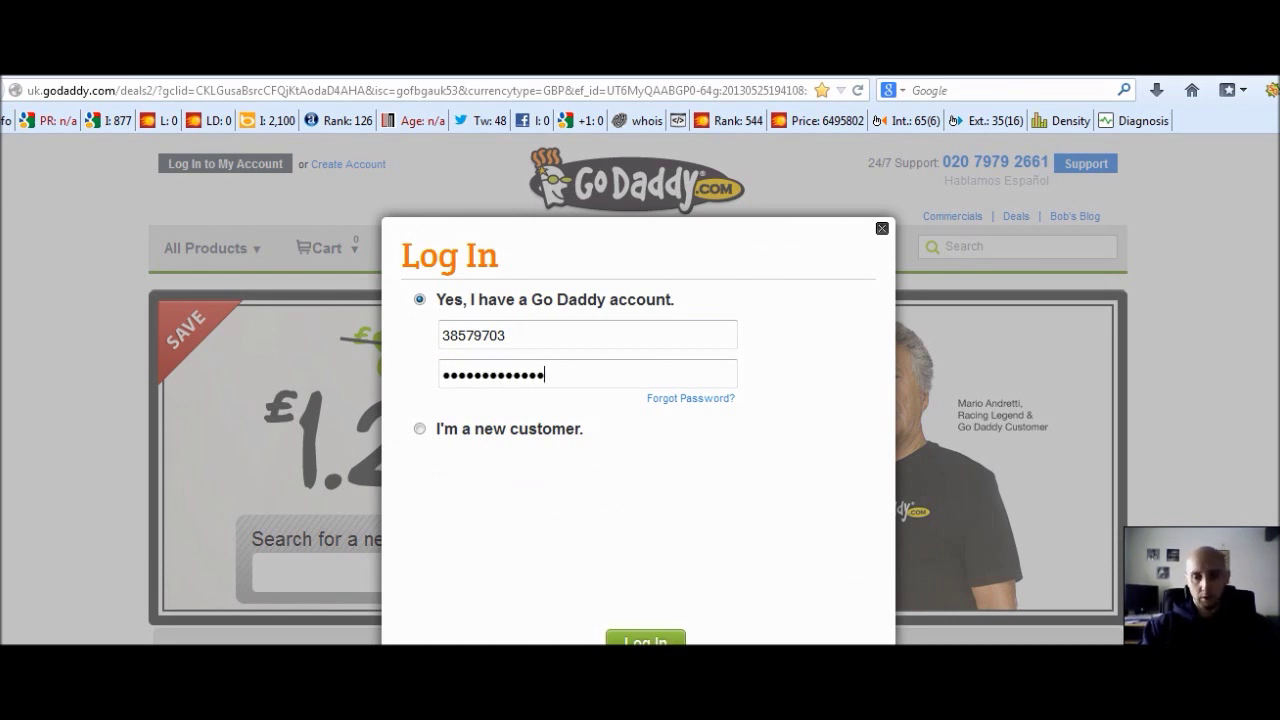
pyautogui.hotkey('ctrl', 'a')
pyautogui.press('BackSpace')
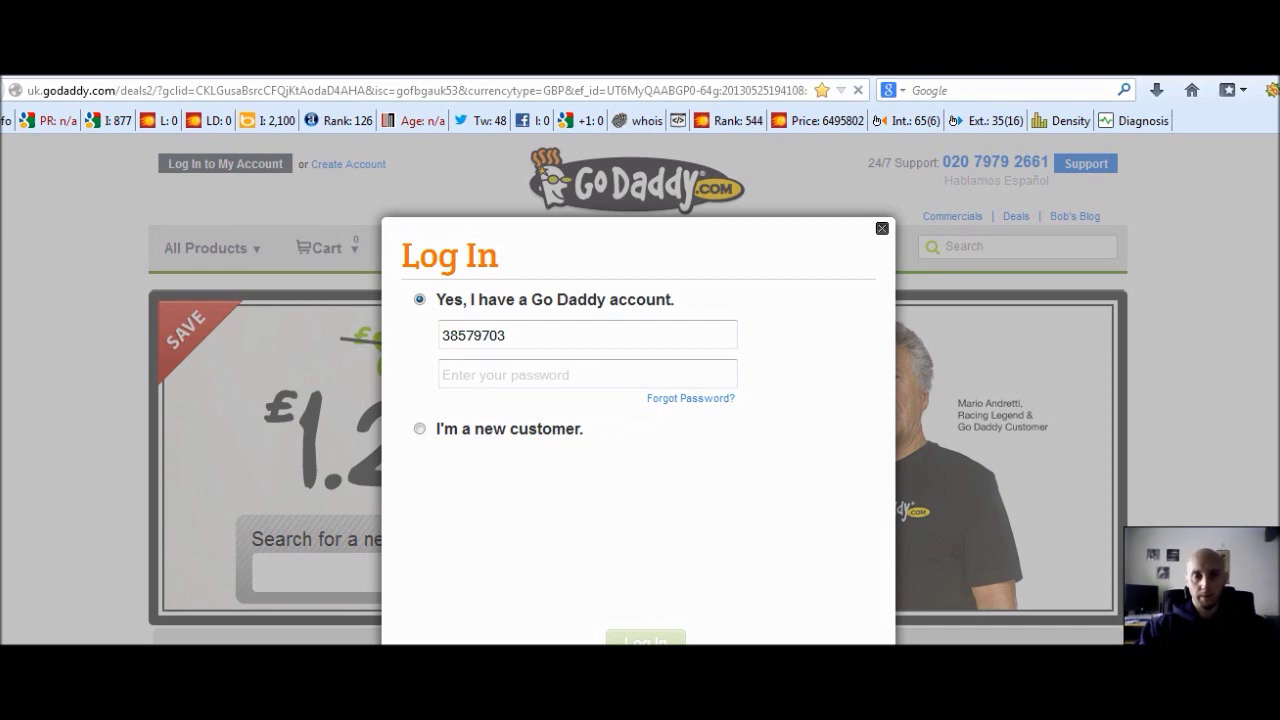
pyautogui.press('Escape')
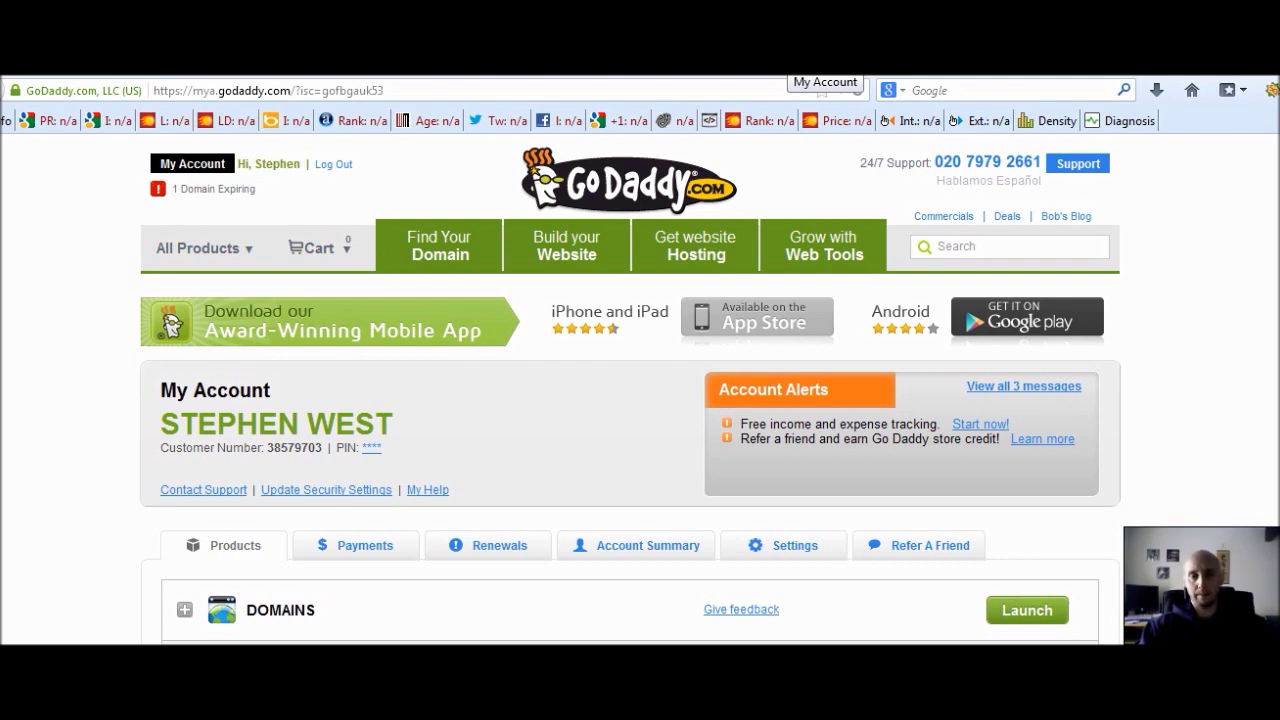
# Step: Look over the Go Daddy account page and open the domain search page
pyautogui.scroll(-3, 630, 390)
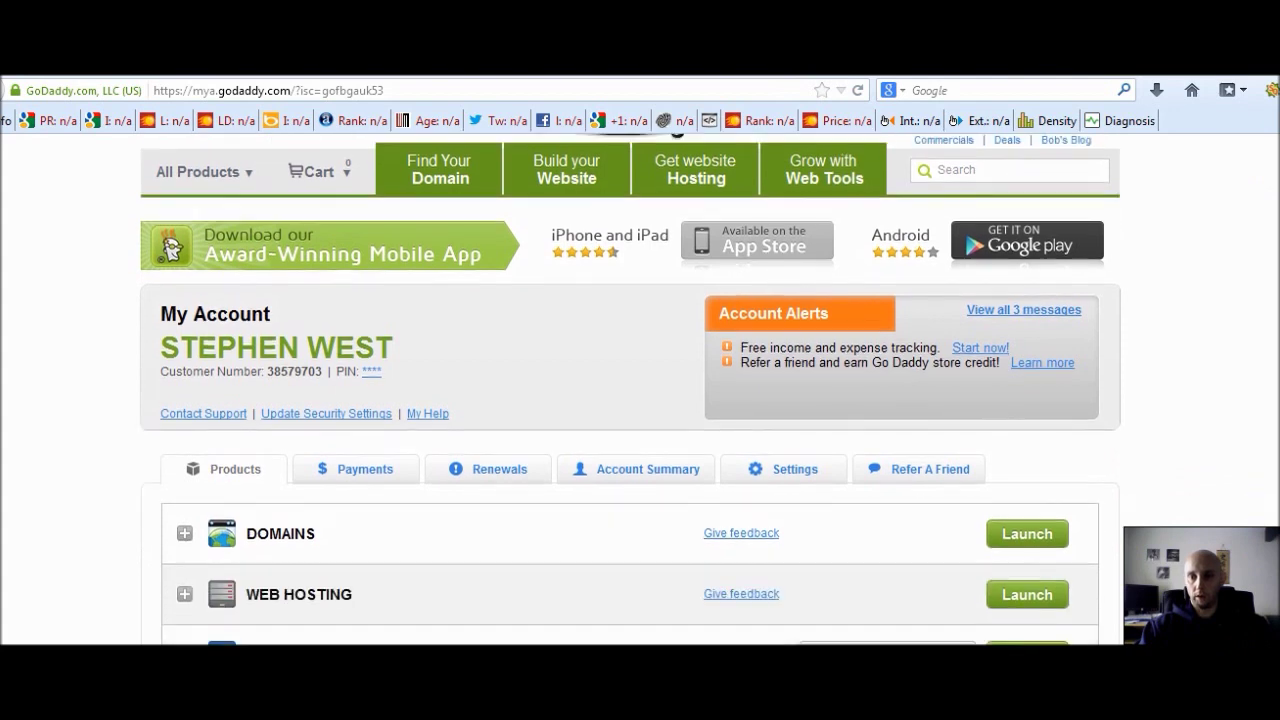
pyautogui.scroll(3, 630, 390)
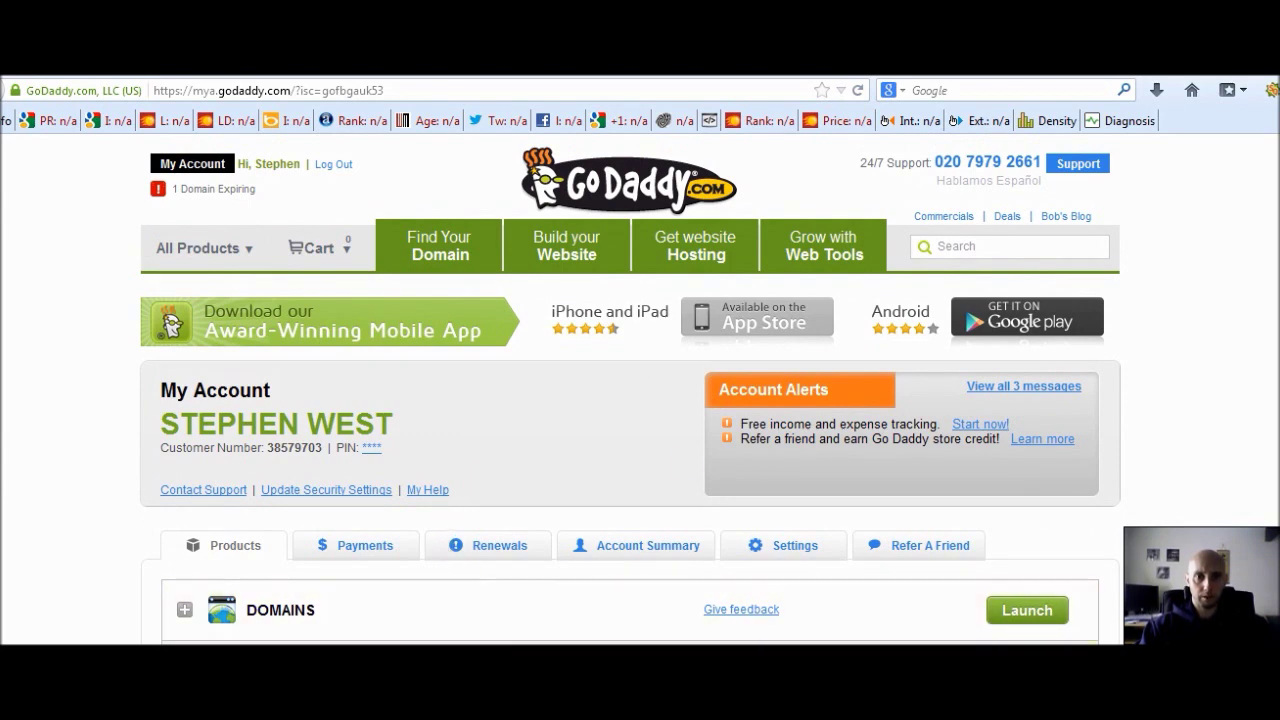
pyautogui.click(440, 264)
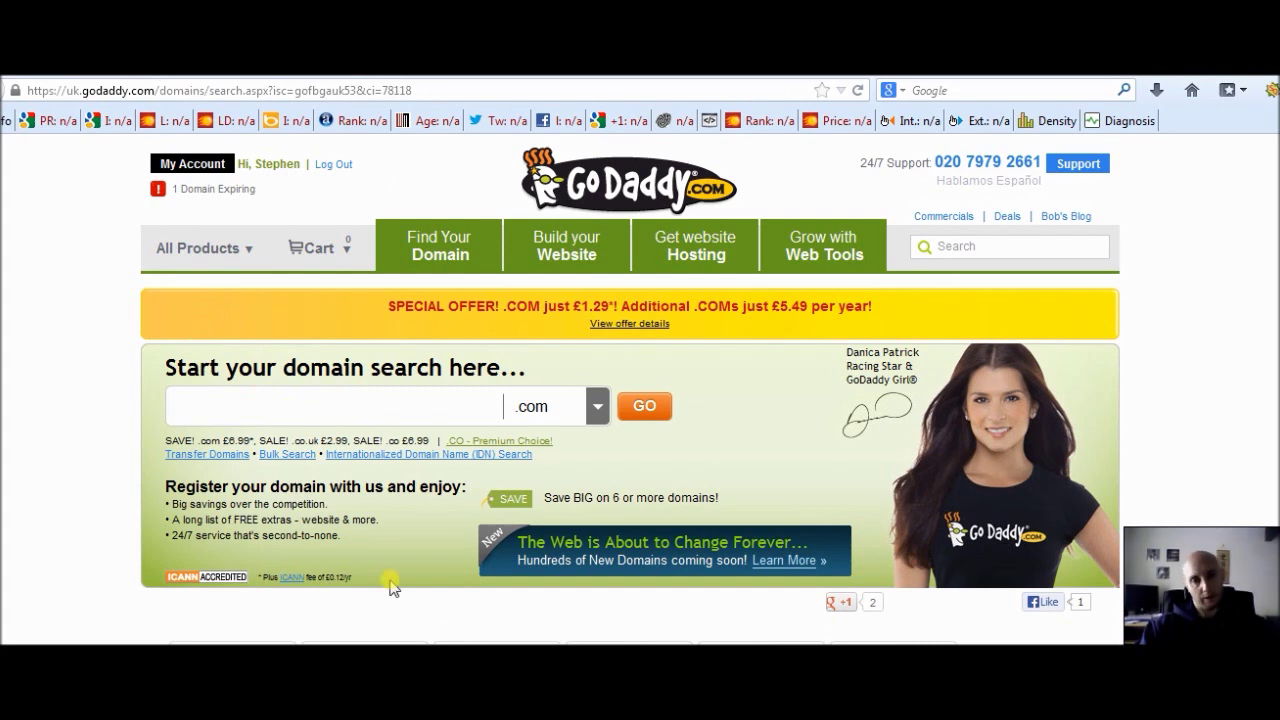
# Step: Search for the domain howdoilearntoplaythepiano with the .com extension and review the alternative extensions offered
pyautogui.hotkey('alt', 'Tab')
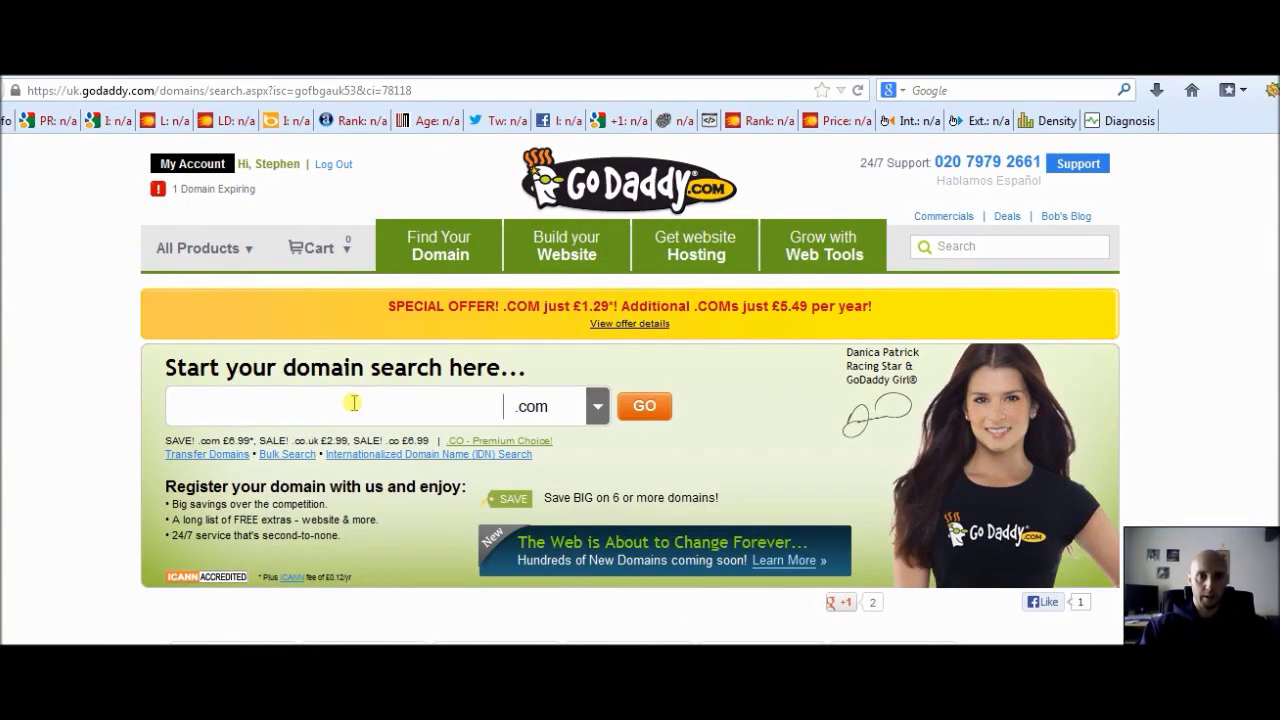
pyautogui.click(341, 398)
pyautogui.write('h')
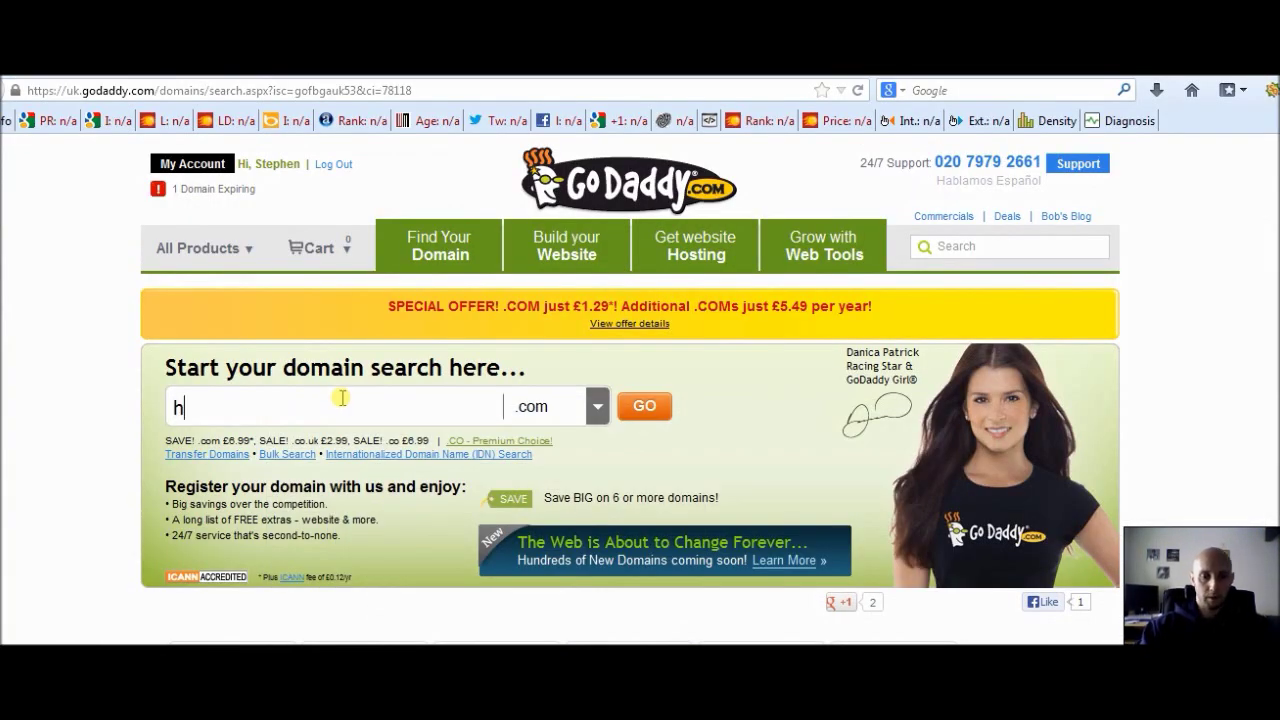
pyautogui.write('owdoi')
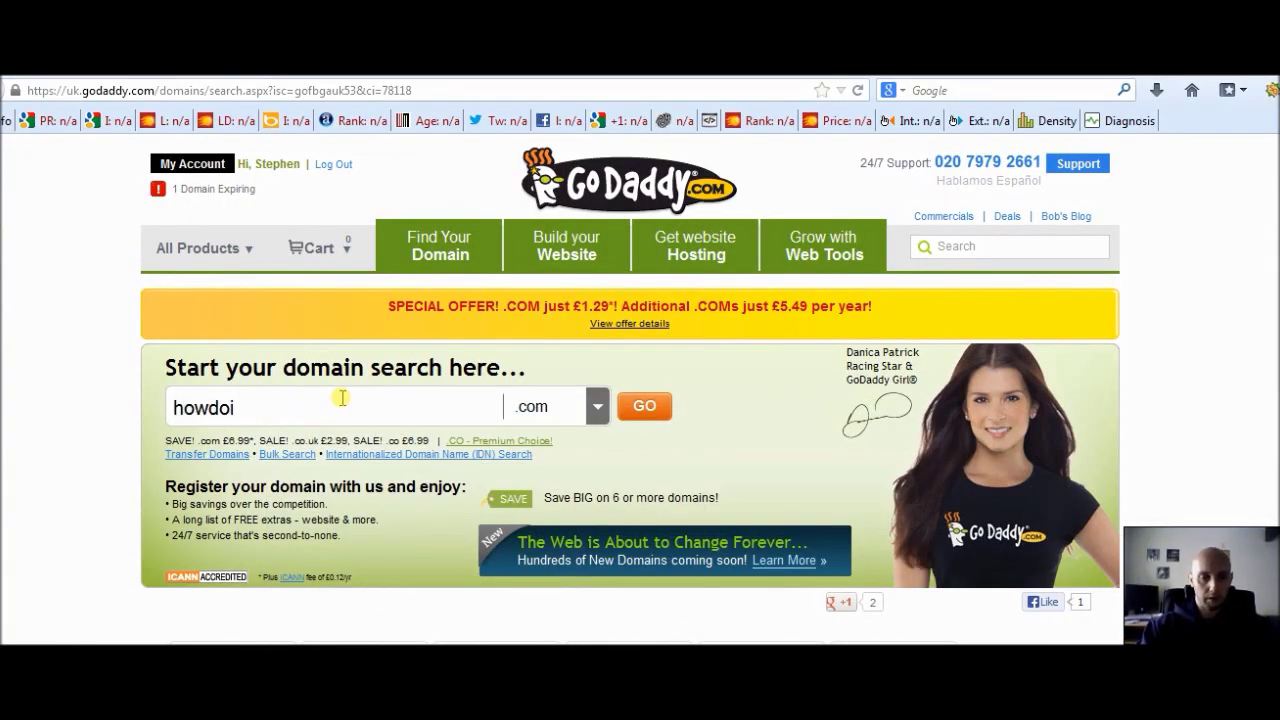
pyautogui.write('learnto')
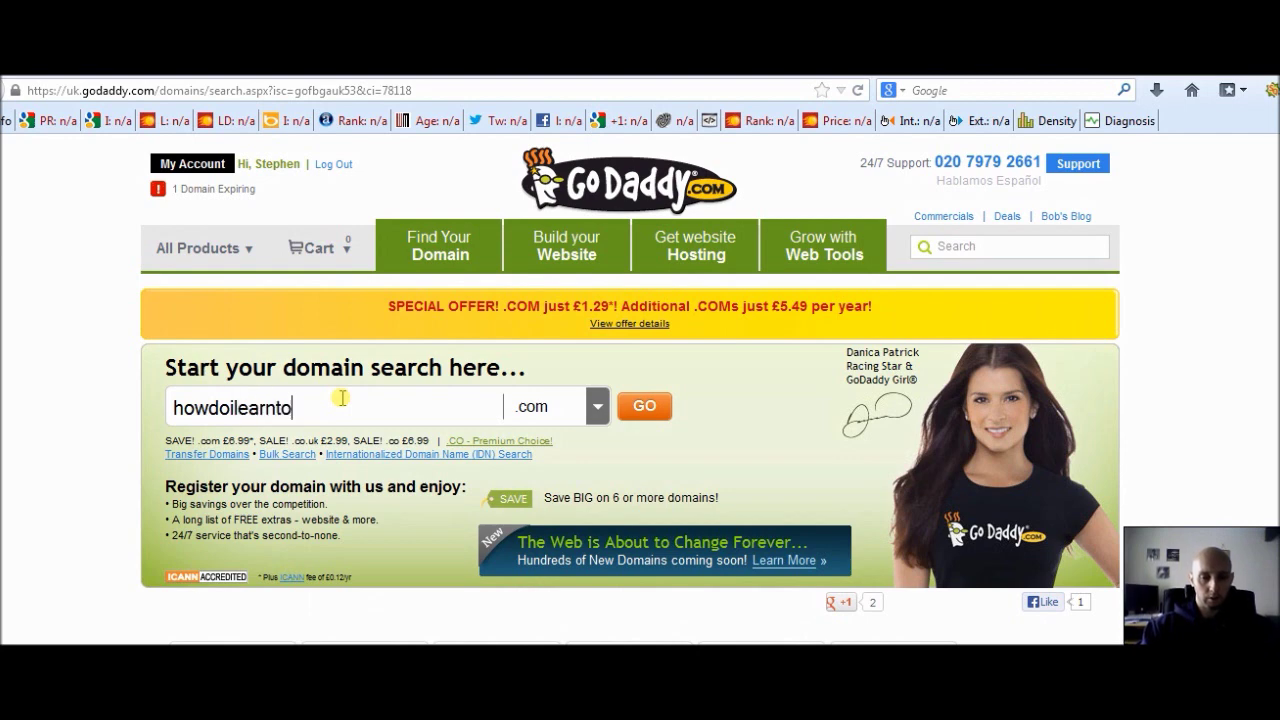
pyautogui.write('playthepi')
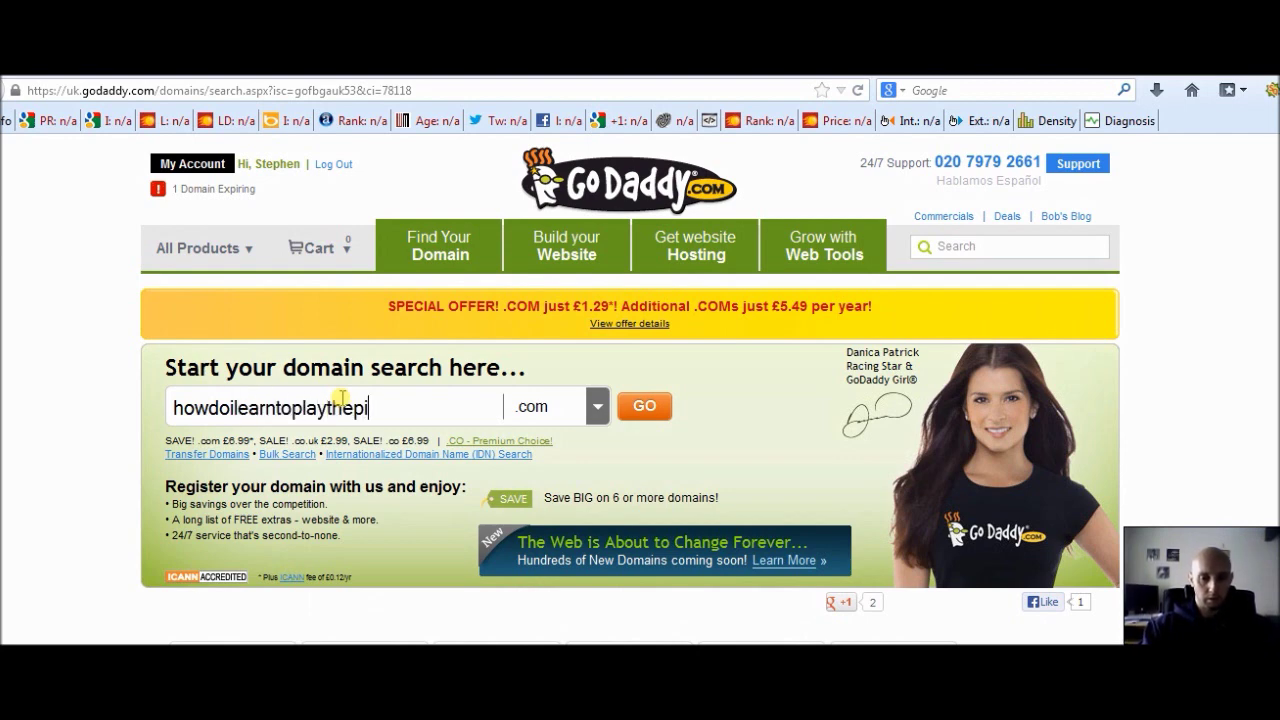
pyautogui.write('ano')
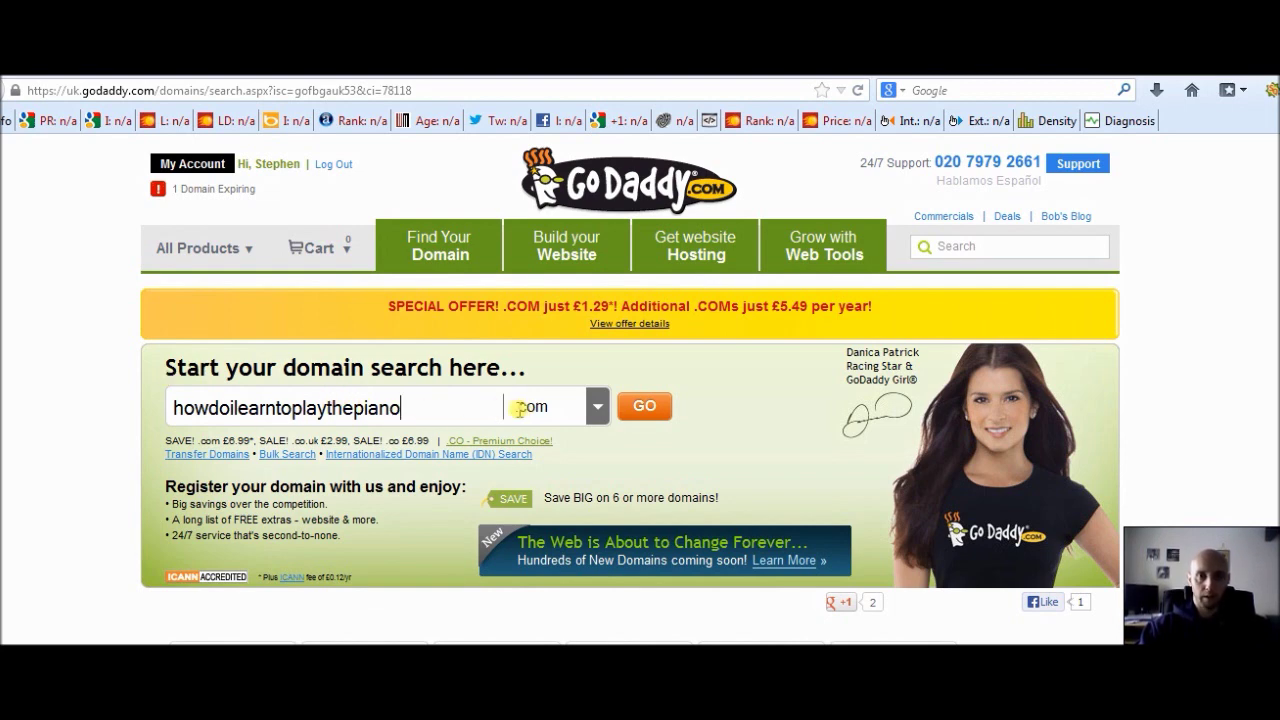
pyautogui.click(606, 409)
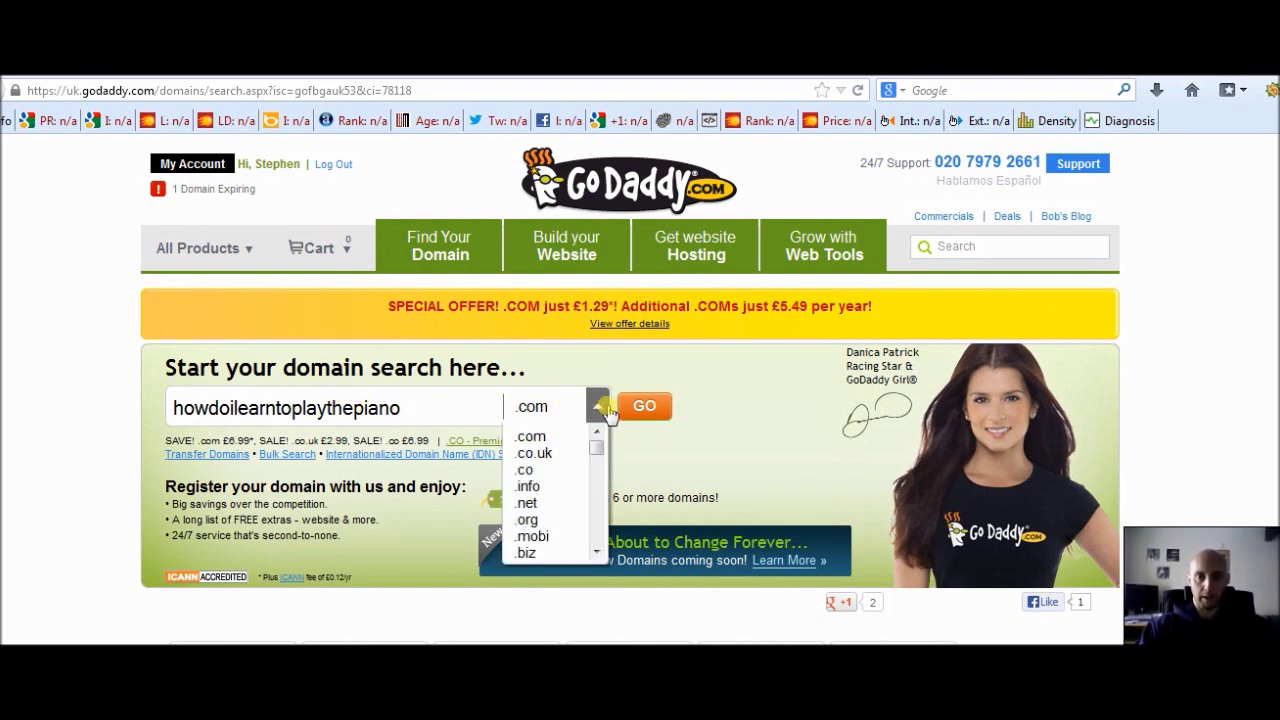
pyautogui.click(606, 409)
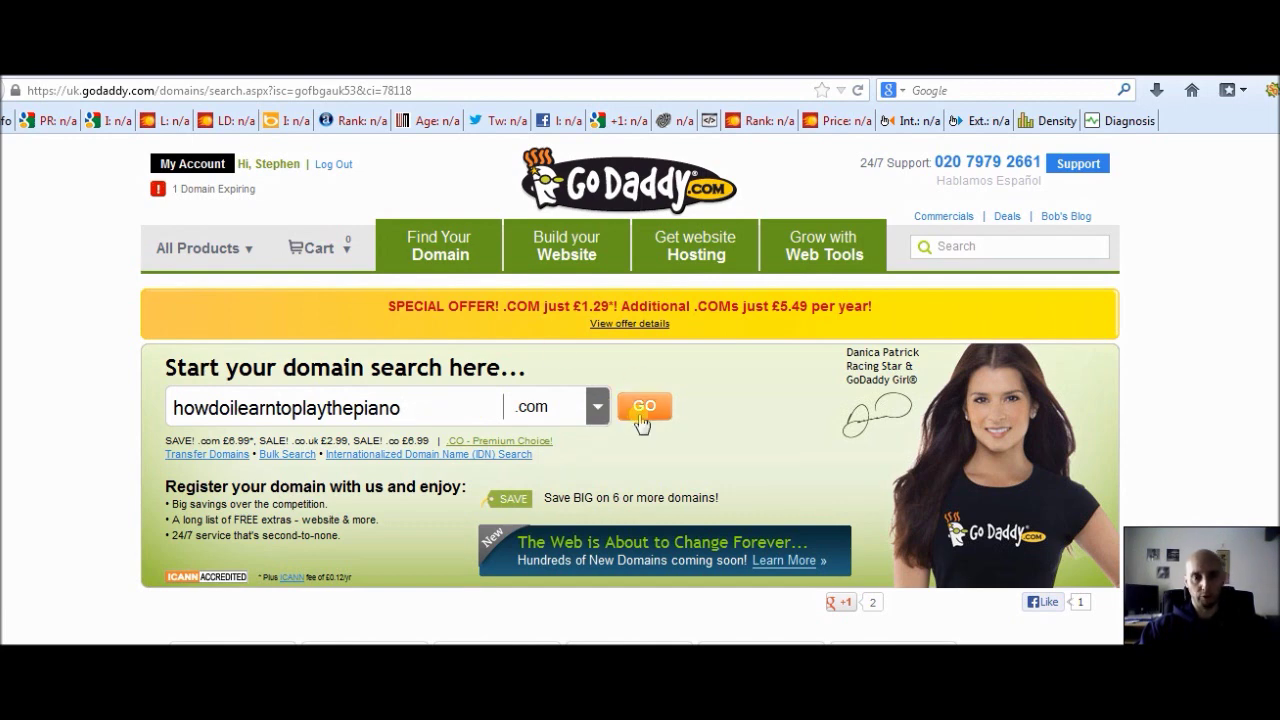
pyautogui.click(641, 420)
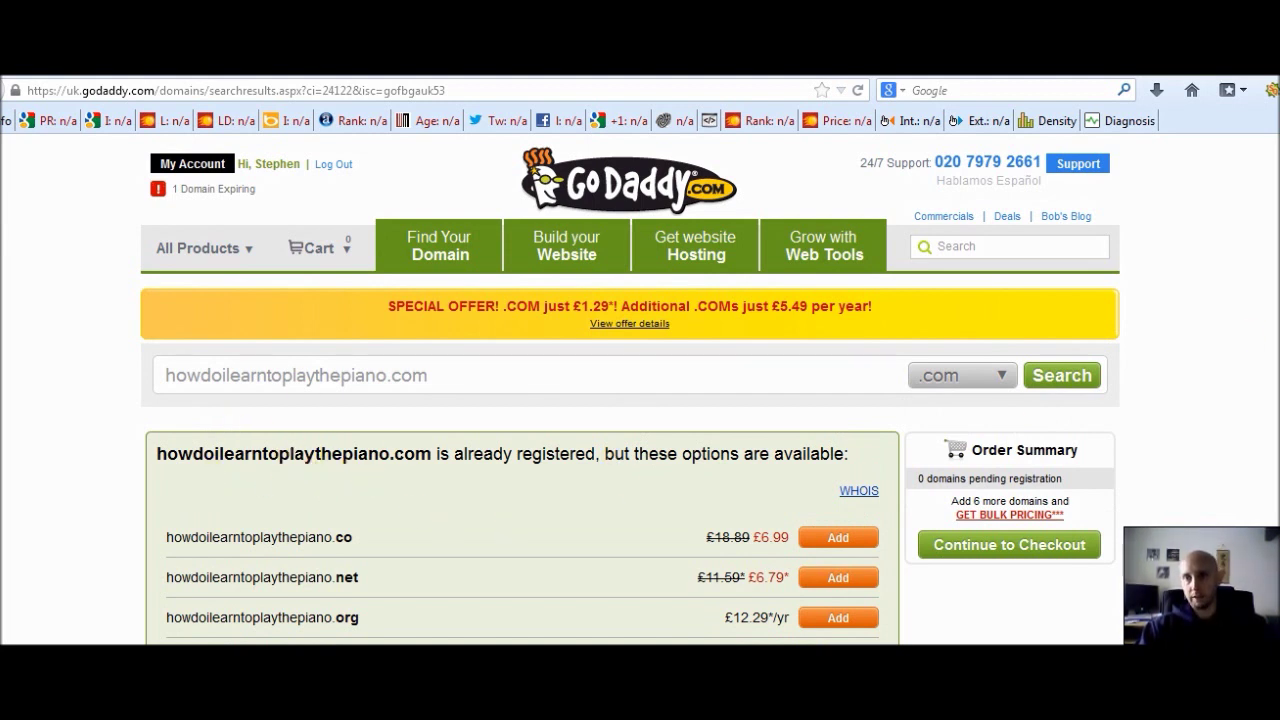
pyautogui.scroll(-4, 630, 390)
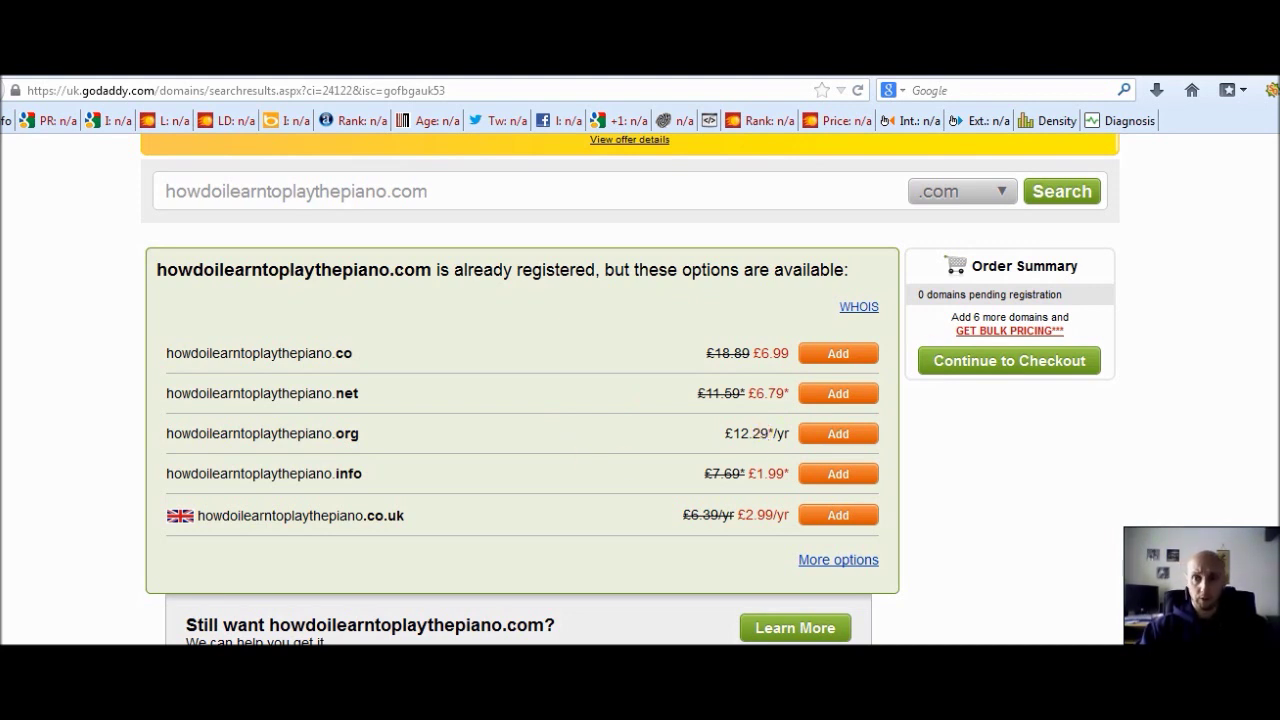
pyautogui.scroll(-1, 808, 388)
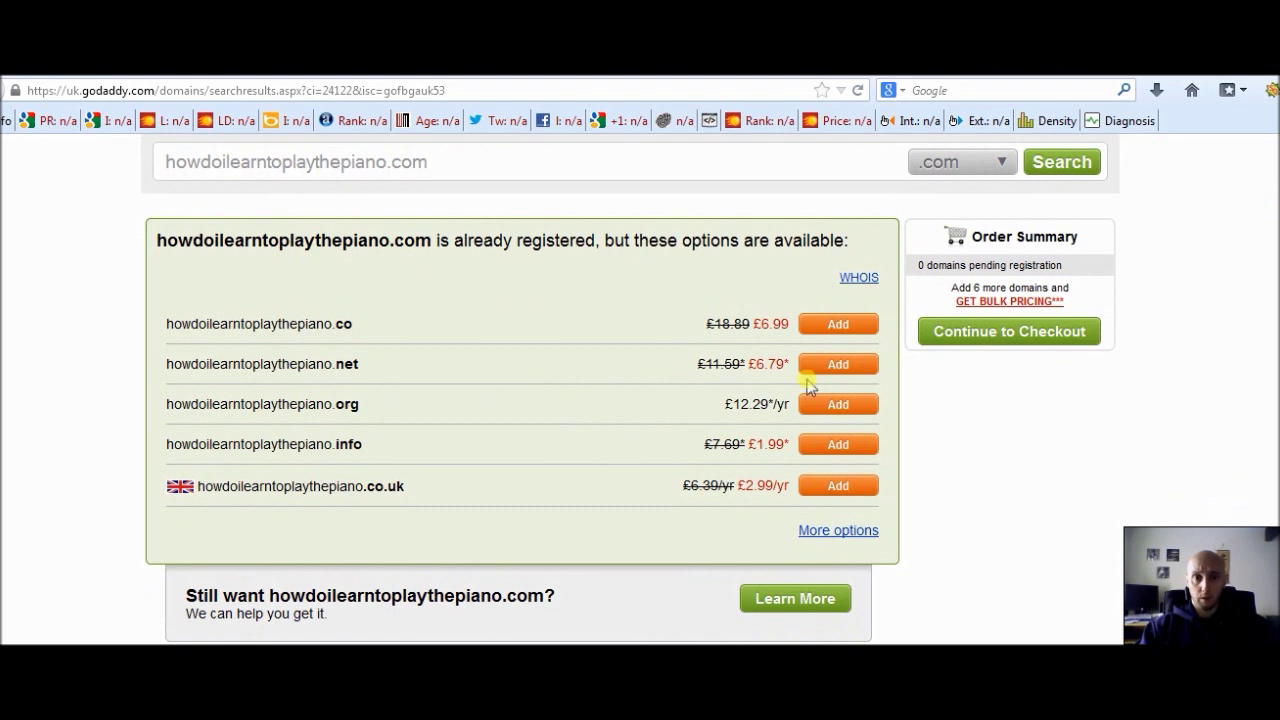